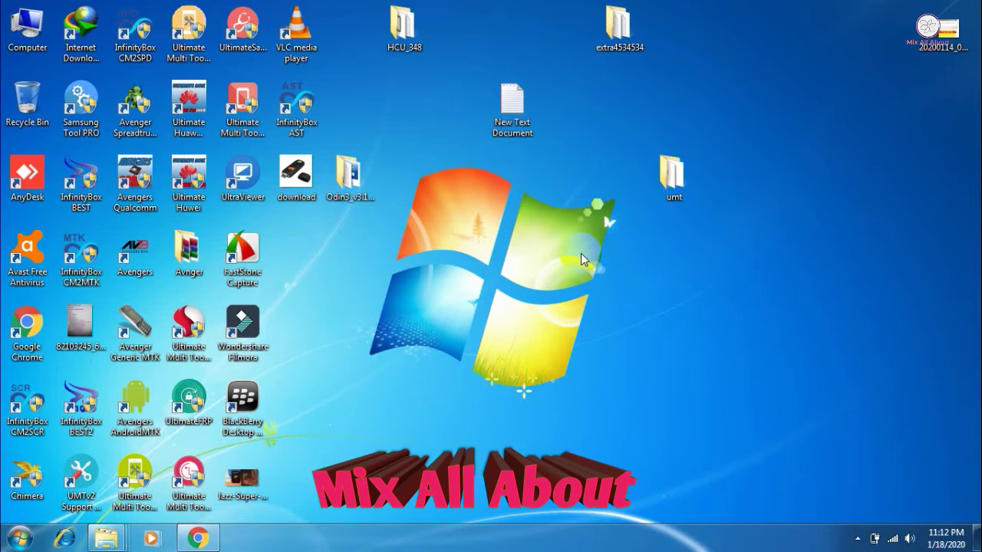
{"action": "right_click", "coordinate": [553, 150]}
{"action": "left_click", "coordinate": [588, 190]}
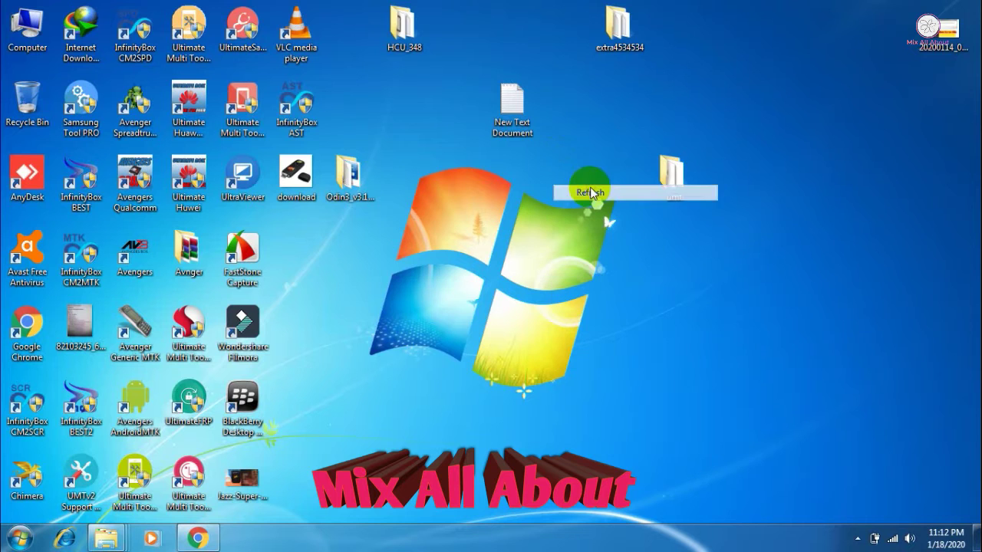
{"action": "right_click", "coordinate": [589, 152]}
{"action": "right_click", "coordinate": [592, 133]}
{"action": "left_click", "coordinate": [621, 172]}
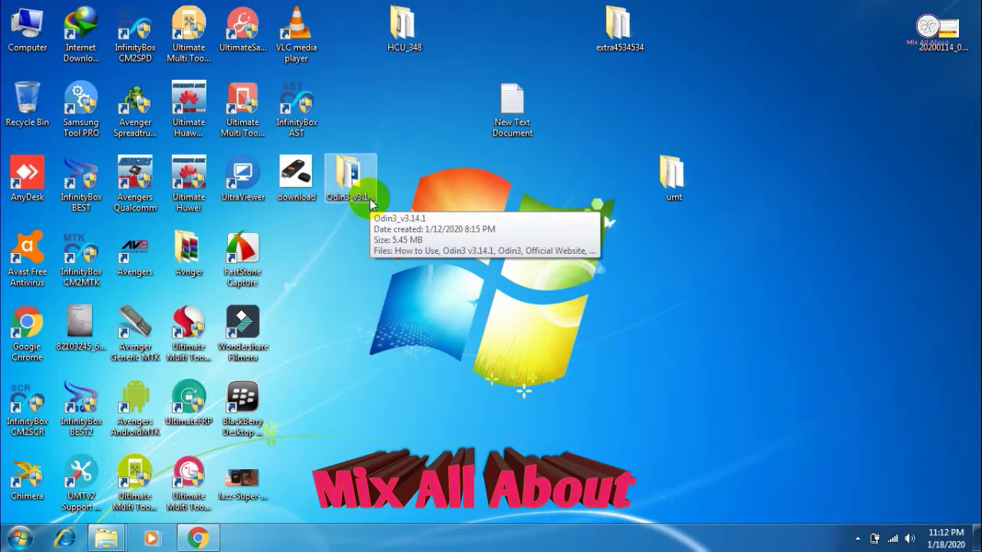
{"action": "right_click", "coordinate": [403, 122]}
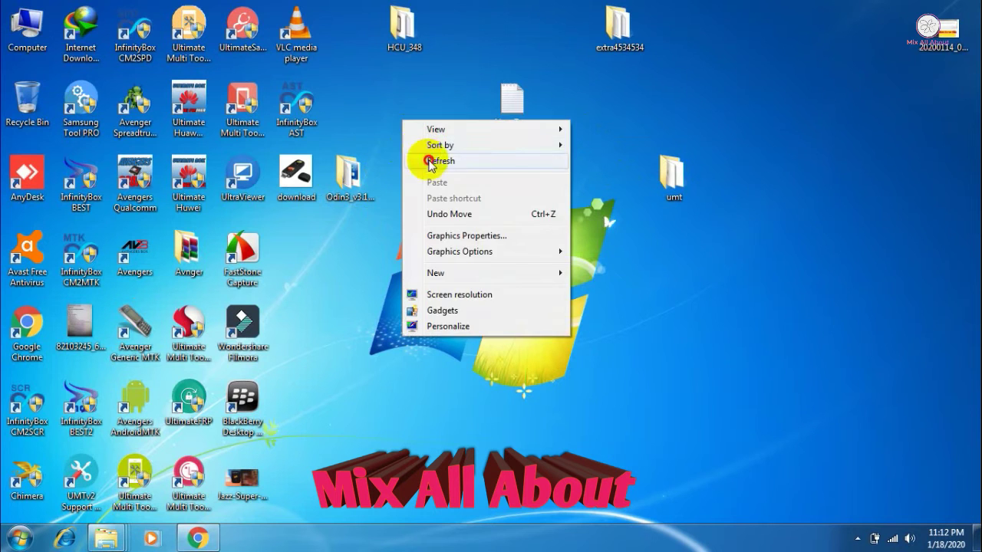
{"action": "right_click", "coordinate": [412, 99]}
{"action": "left_click", "coordinate": [445, 139]}
{"action": "right_click", "coordinate": [434, 102]}
{"action": "left_click", "coordinate": [446, 136]}
{"action": "right_click", "coordinate": [443, 100]}
{"action": "left_click", "coordinate": [471, 144]}
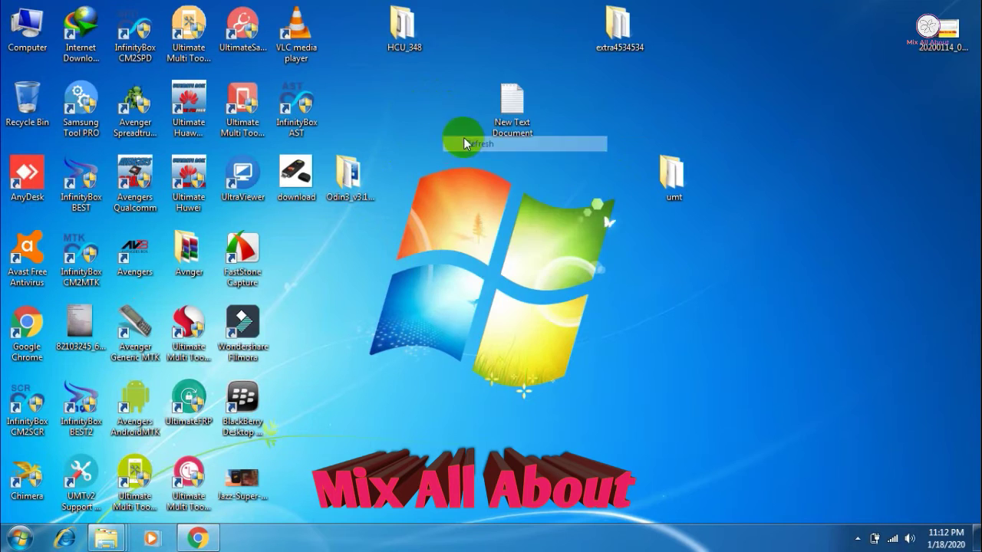
{"action": "right_click", "coordinate": [415, 107]}
{"action": "left_click", "coordinate": [453, 145]}
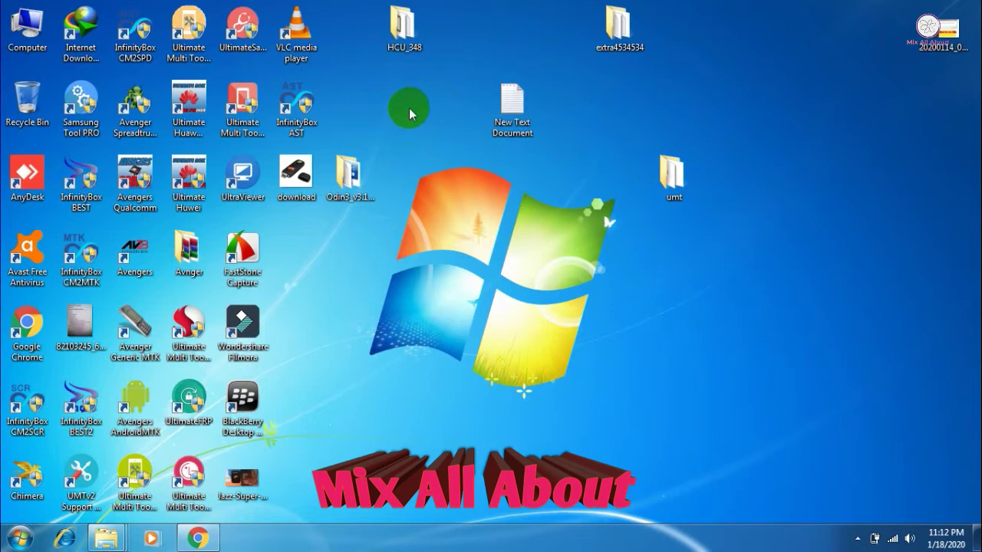
{"action": "right_click", "coordinate": [409, 106]}
{"action": "left_click", "coordinate": [429, 144]}
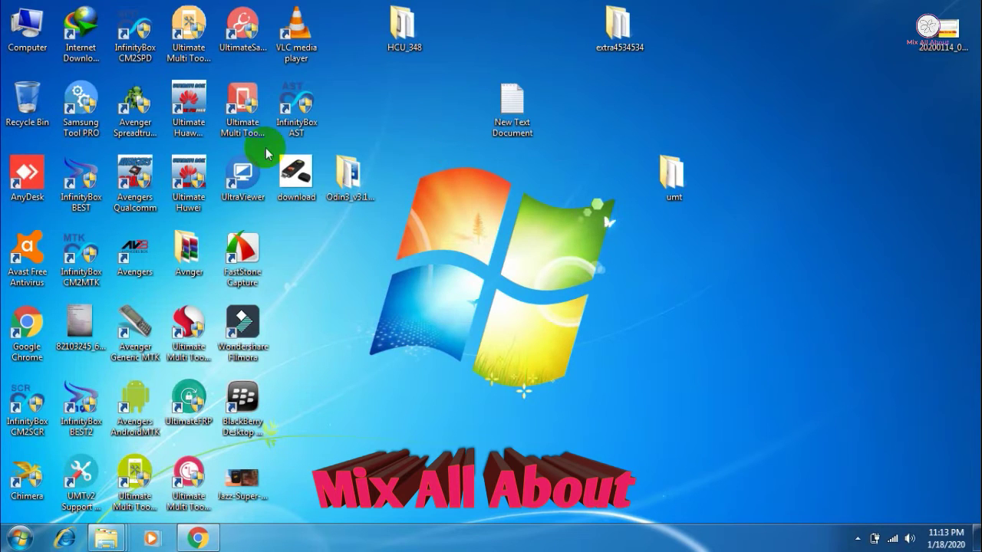
{"action": "right_click", "coordinate": [423, 71]}
{"action": "right_click", "coordinate": [429, 98]}
{"action": "left_click", "coordinate": [466, 144]}
{"action": "right_click", "coordinate": [411, 107]}
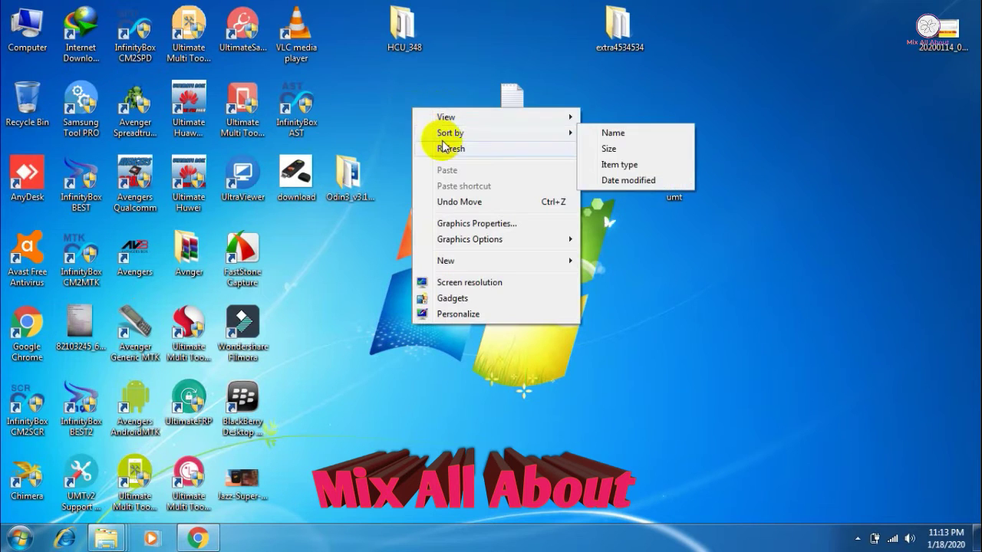
{"action": "right_click", "coordinate": [407, 73]}
{"action": "left_click", "coordinate": [441, 117]}
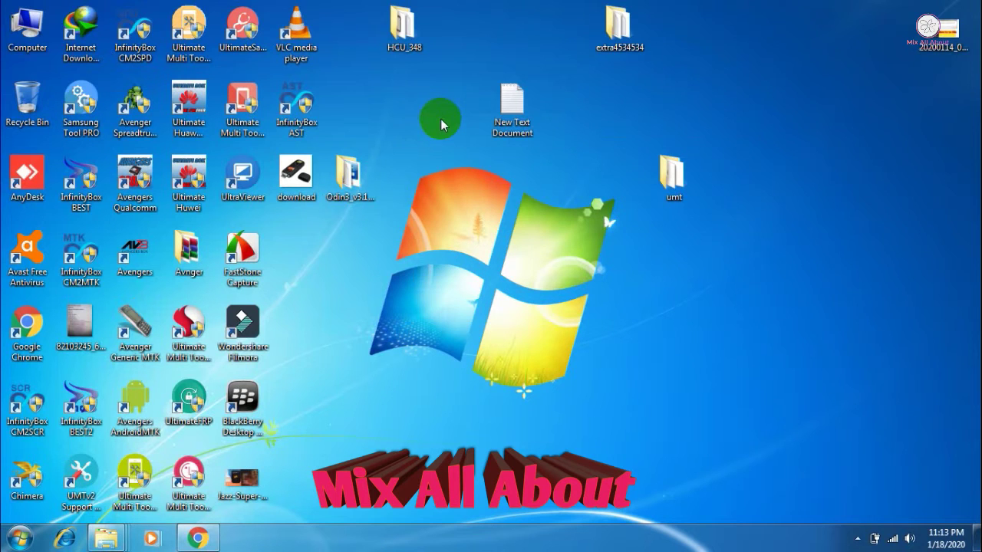
{"action": "right_click", "coordinate": [411, 92]}
{"action": "left_click", "coordinate": [432, 127]}
{"action": "right_click", "coordinate": [420, 89]}
{"action": "left_click", "coordinate": [456, 143]}
{"action": "right_click", "coordinate": [401, 91]}
{"action": "left_click", "coordinate": [451, 136]}
- View the desktop pictures of the Jazz 4G USB dongle and the Jazz Super 4G WiFi device, closing each one
{"action": "double_click", "coordinate": [292, 181]}
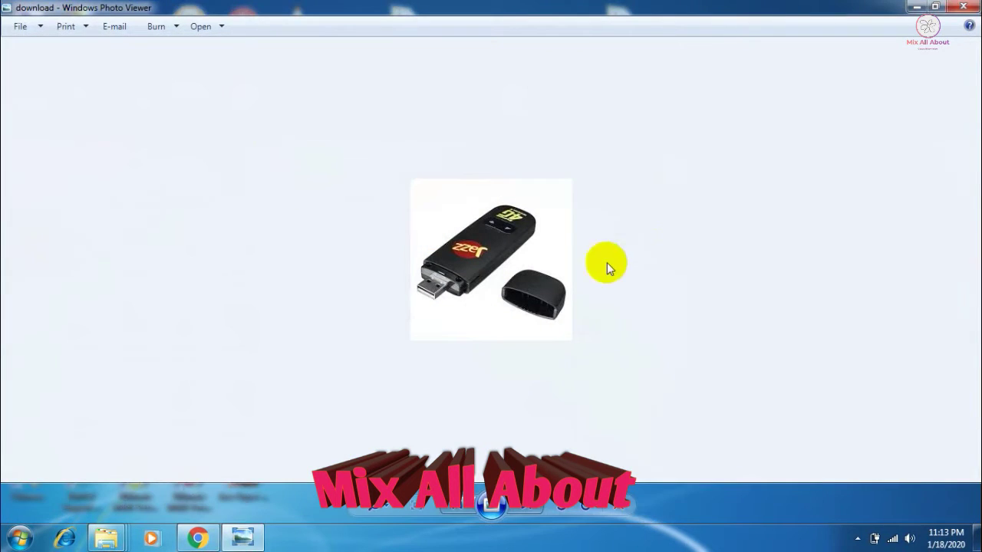
{"action": "key", "text": "alt+F4"}
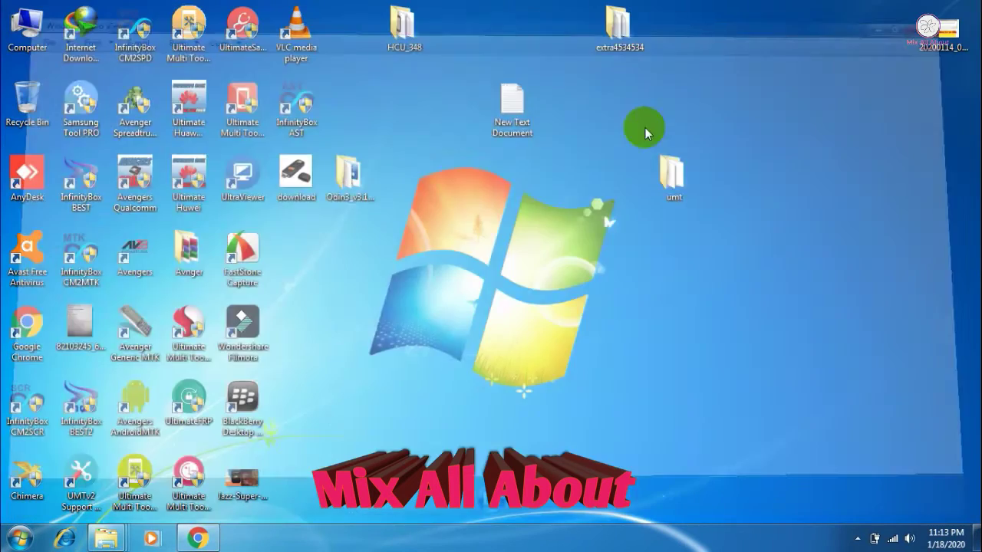
{"action": "double_click", "coordinate": [243, 477]}
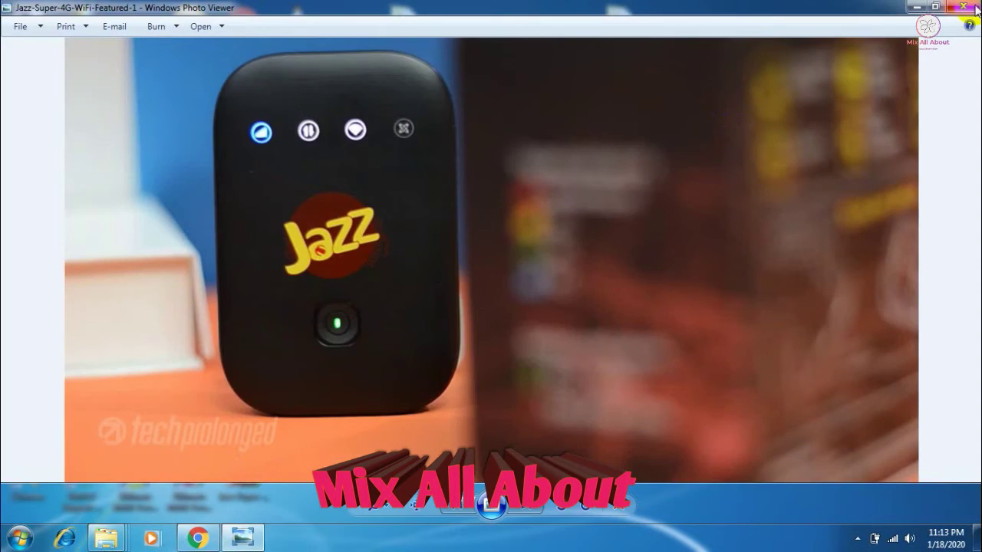
{"action": "left_click", "coordinate": [959, 9]}
{"action": "right_click", "coordinate": [449, 198]}
{"action": "left_click", "coordinate": [478, 257]}
{"action": "right_click", "coordinate": [460, 200]}
{"action": "left_click", "coordinate": [483, 244]}
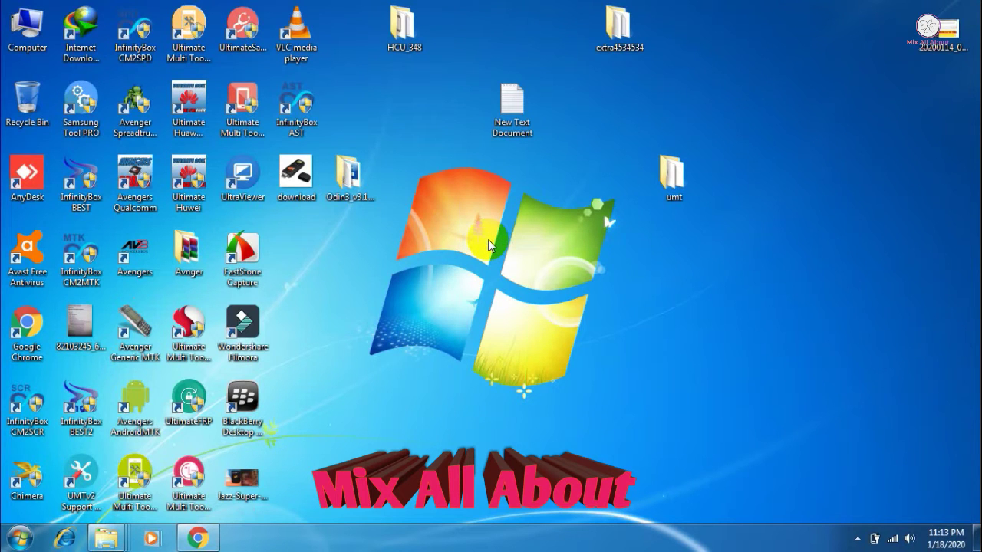
{"action": "right_click", "coordinate": [488, 240]}
{"action": "left_click", "coordinate": [508, 277]}
{"action": "right_click", "coordinate": [496, 224]}
{"action": "left_click", "coordinate": [522, 264]}
{"action": "right_click", "coordinate": [484, 200]}
{"action": "left_click", "coordinate": [521, 246]}
{"action": "right_click", "coordinate": [468, 192]}
{"action": "left_click", "coordinate": [500, 235]}
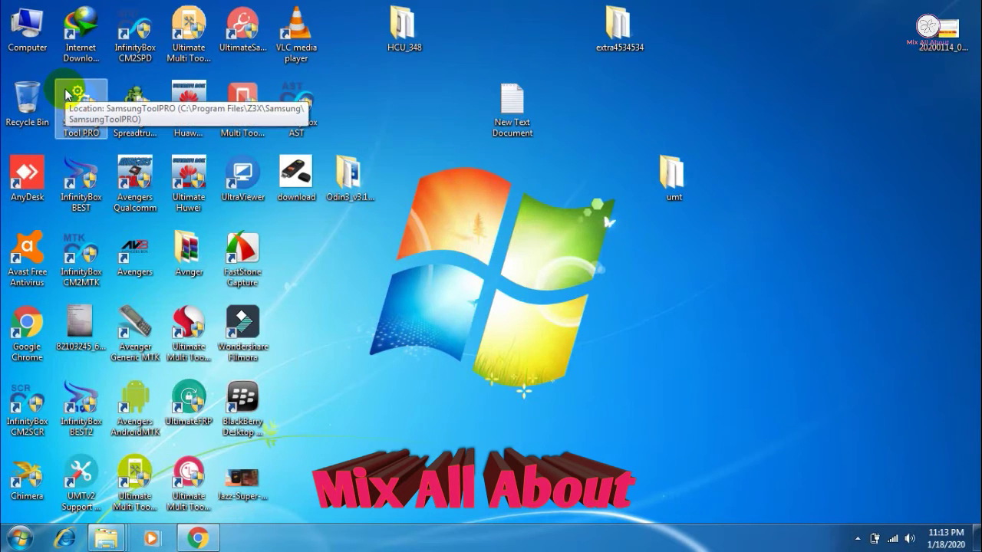
{"action": "left_click", "coordinate": [307, 177]}
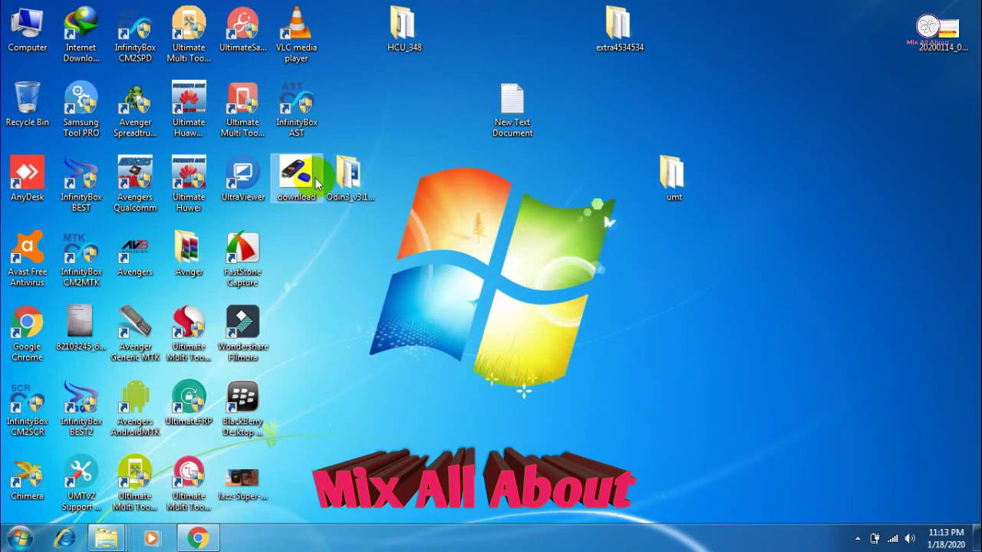
{"action": "left_click", "coordinate": [389, 103]}
{"action": "right_click", "coordinate": [390, 104]}
{"action": "left_click", "coordinate": [426, 149]}
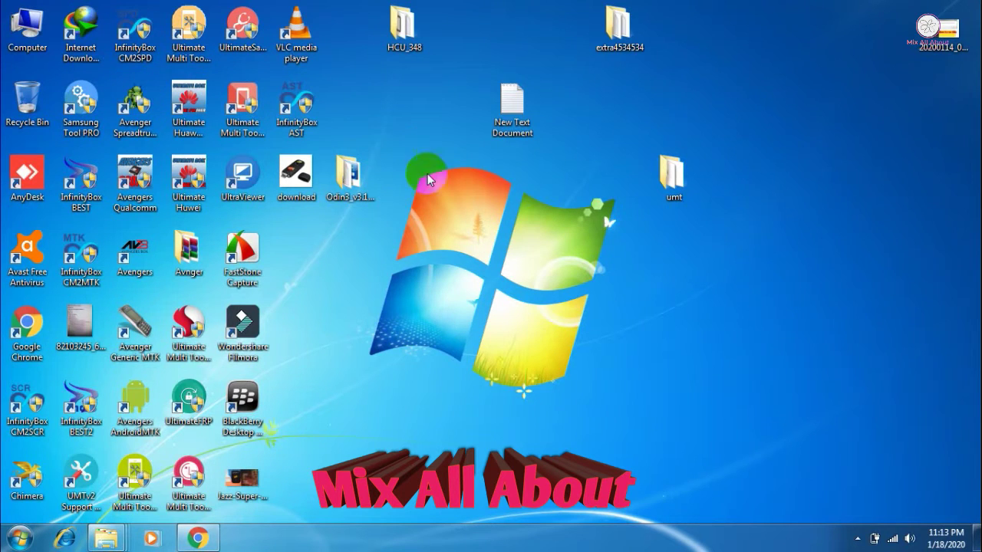
{"action": "double_click", "coordinate": [23, 29]}
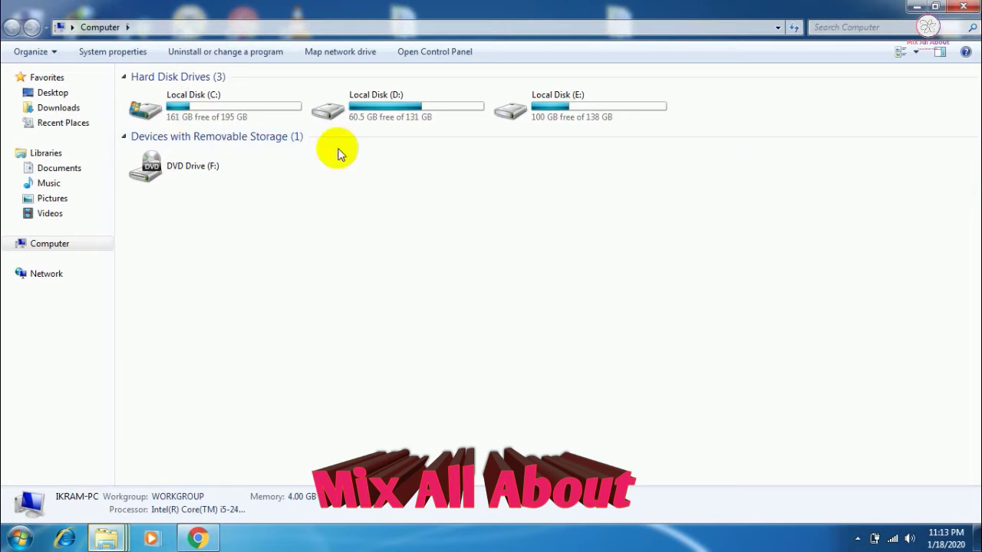
{"action": "double_click", "coordinate": [350, 109]}
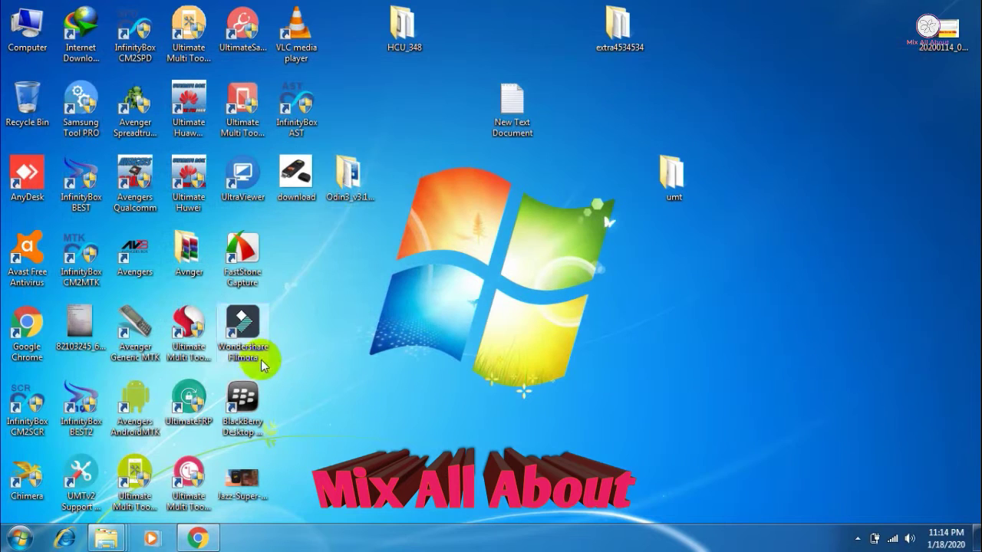
- View the desktop photo of the Device Manager ports list and close it
{"action": "left_click", "coordinate": [69, 337]}
{"action": "double_click", "coordinate": [69, 337]}
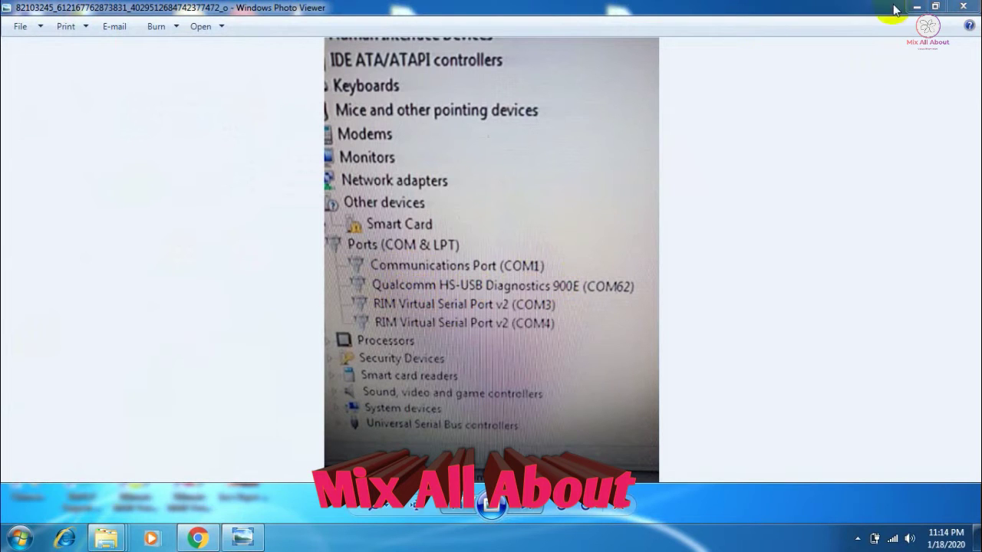
{"action": "left_click", "coordinate": [963, 6]}
- Open the Jazz Dead Repair folder inside huwave unlock on Local Disk (D:)
{"action": "double_click", "coordinate": [34, 34]}
{"action": "double_click", "coordinate": [349, 101]}
{"action": "double_click", "coordinate": [165, 168]}
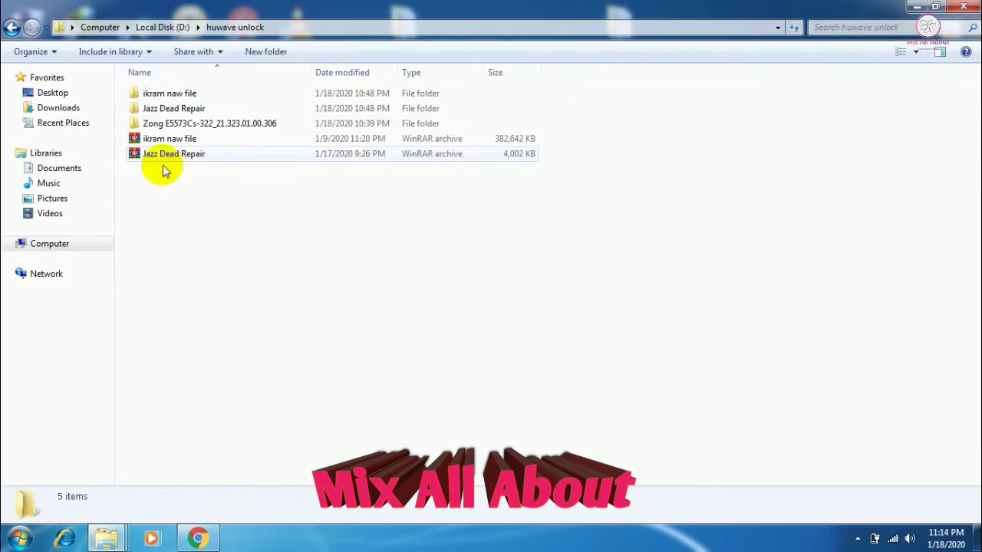
{"action": "double_click", "coordinate": [157, 109]}
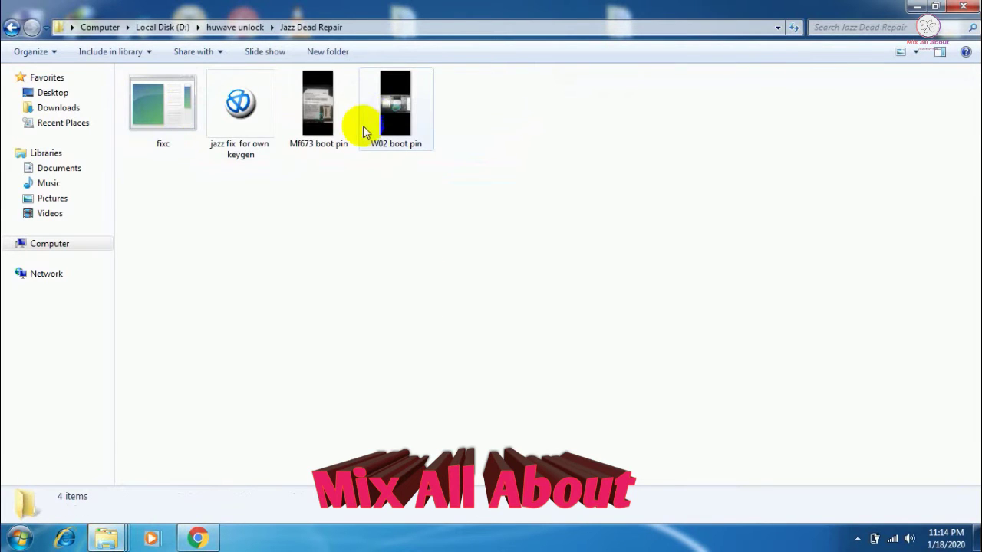
- Examine the circled contact points up close in the W02 boot pin picture, and close the picture
{"action": "double_click", "coordinate": [397, 121]}
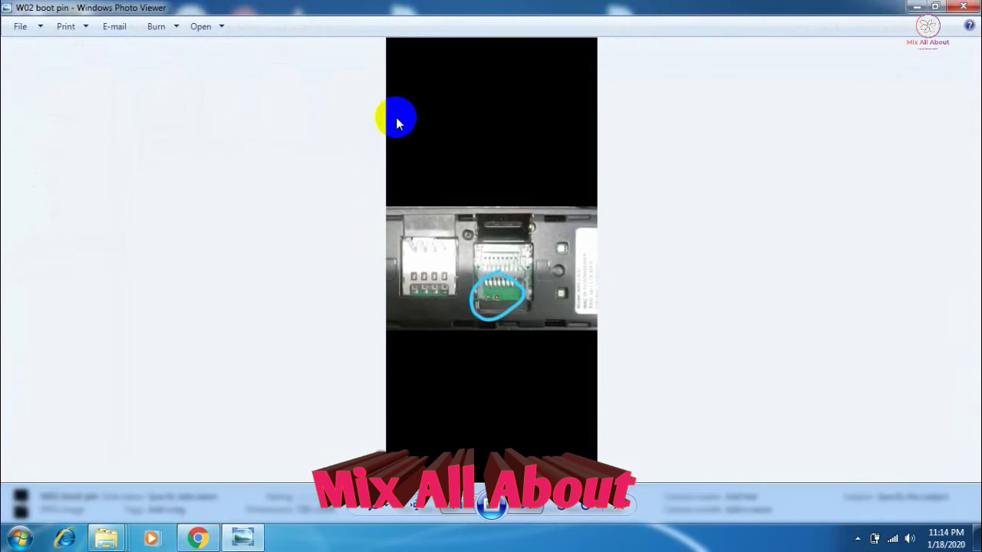
{"action": "scroll", "coordinate": [537, 329], "scroll_direction": "up", "scroll_amount": 3}
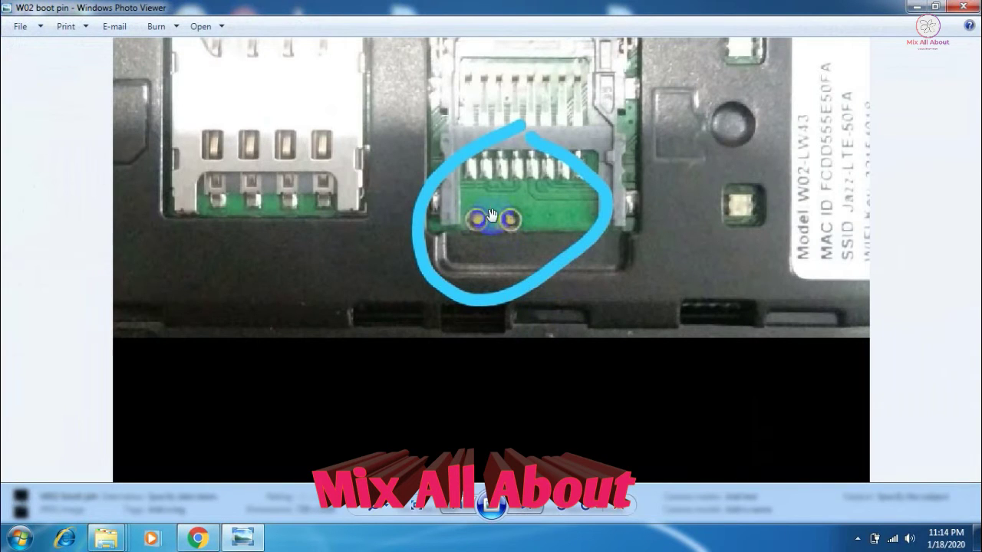
{"action": "scroll", "coordinate": [497, 217], "scroll_direction": "down", "scroll_amount": 1}
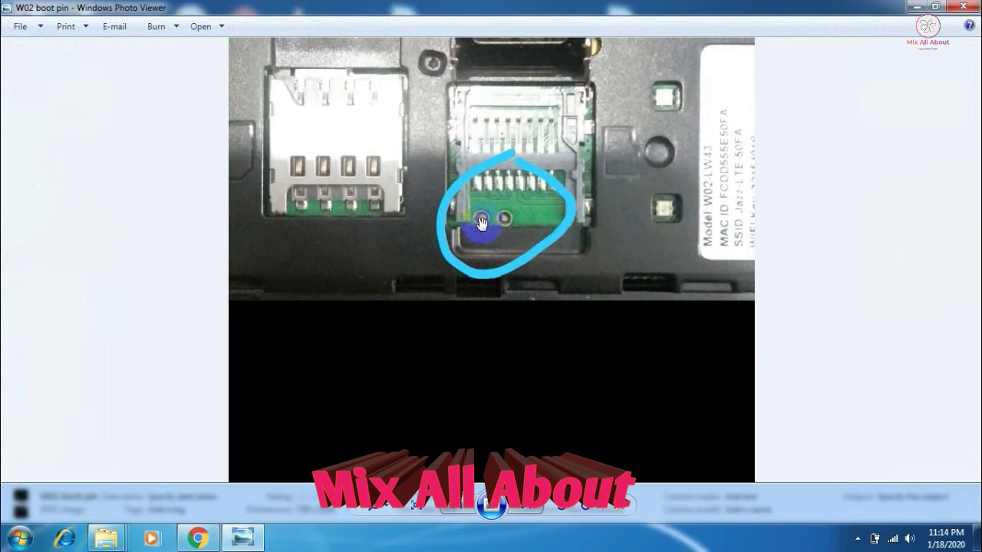
{"action": "left_click", "coordinate": [963, 7]}
- Launch the fixc application from the Jazz Dead Repair folder
{"action": "double_click", "coordinate": [160, 115]}
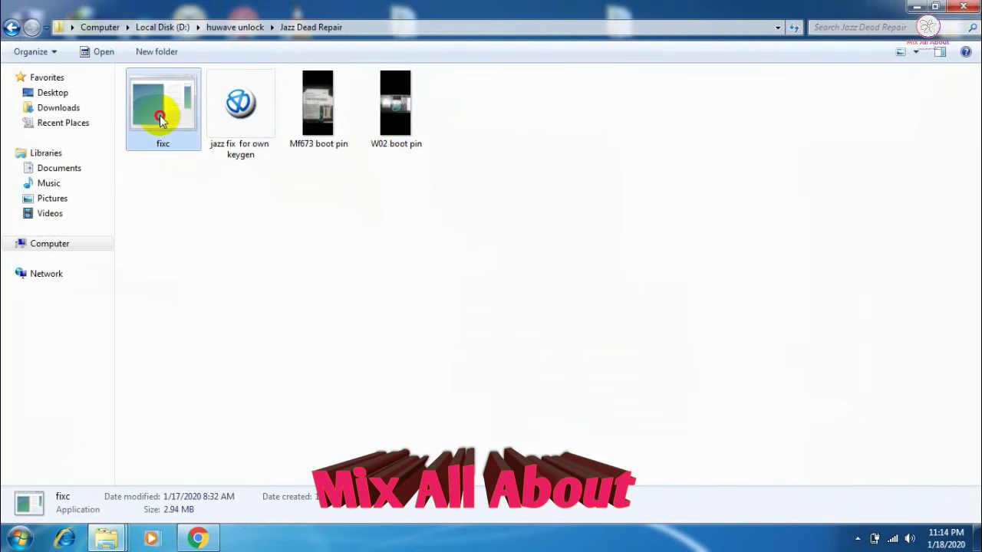
{"action": "double_click", "coordinate": [168, 109]}
- Go back to the huwave unlock folder and open the inner ikram naw file folder
{"action": "left_click", "coordinate": [12, 28]}
{"action": "double_click", "coordinate": [181, 94]}
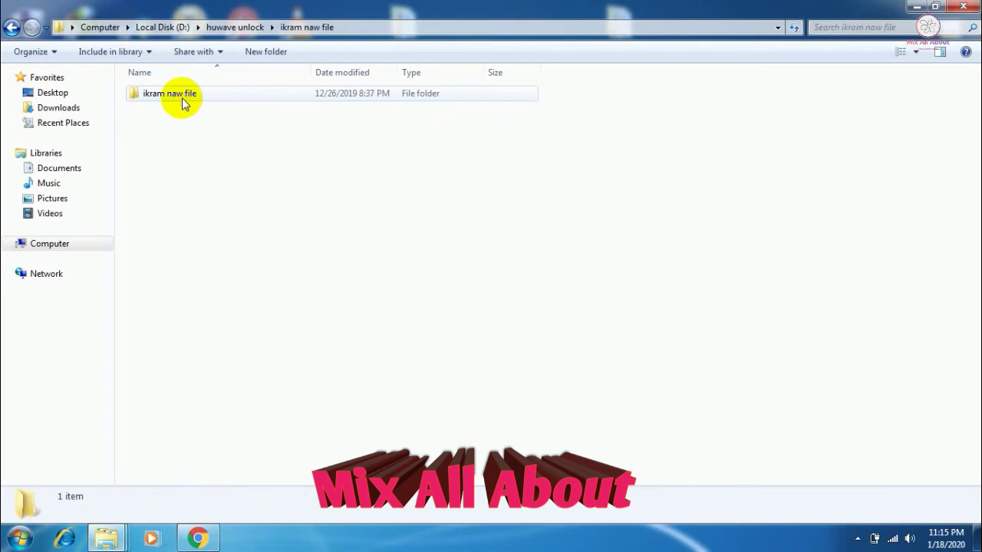
{"action": "left_click", "coordinate": [12, 28]}
{"action": "double_click", "coordinate": [154, 92]}
{"action": "double_click", "coordinate": [153, 92]}
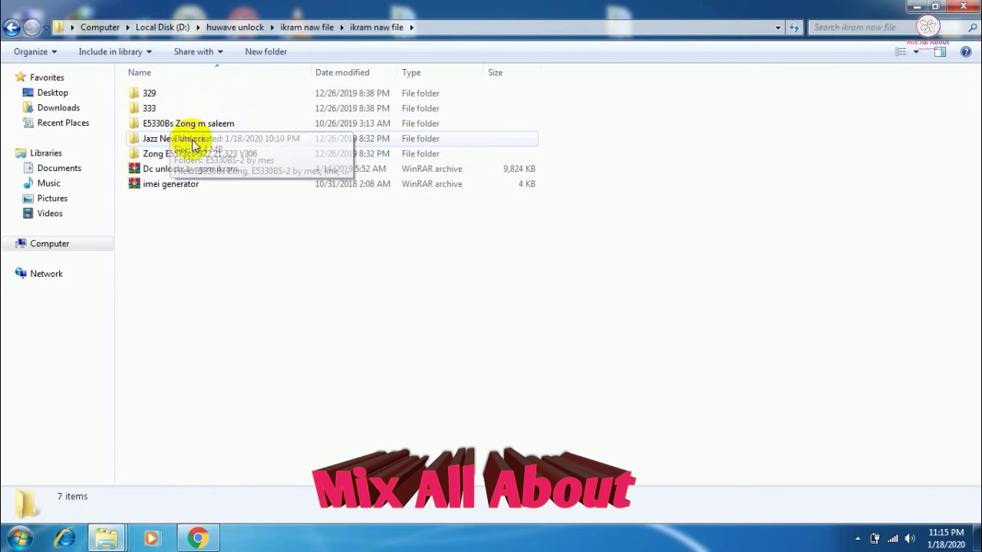
- Inspect the Jazz New Unlock folder, including its pass subfolder and the contents of the Jazz New Unlock archive
{"action": "double_click", "coordinate": [164, 138]}
{"action": "left_click", "coordinate": [148, 95]}
{"action": "double_click", "coordinate": [148, 95]}
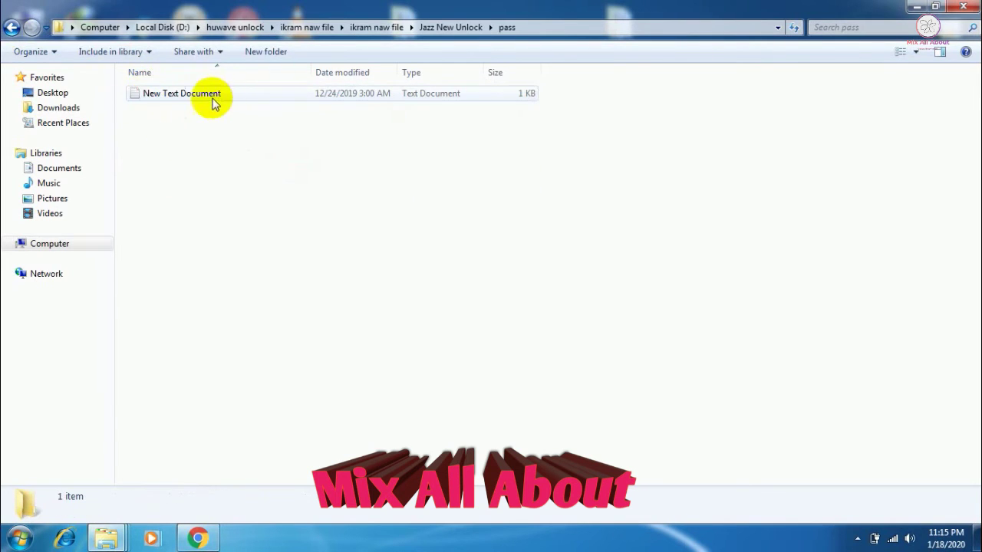
{"action": "left_click", "coordinate": [12, 28]}
{"action": "left_click", "coordinate": [153, 108]}
{"action": "double_click", "coordinate": [153, 108]}
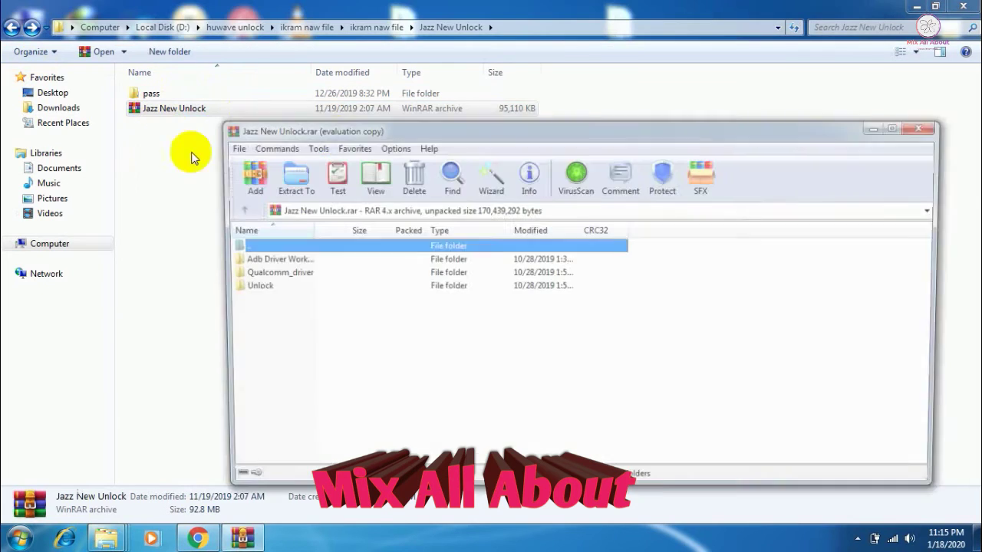
{"action": "left_click", "coordinate": [935, 126]}
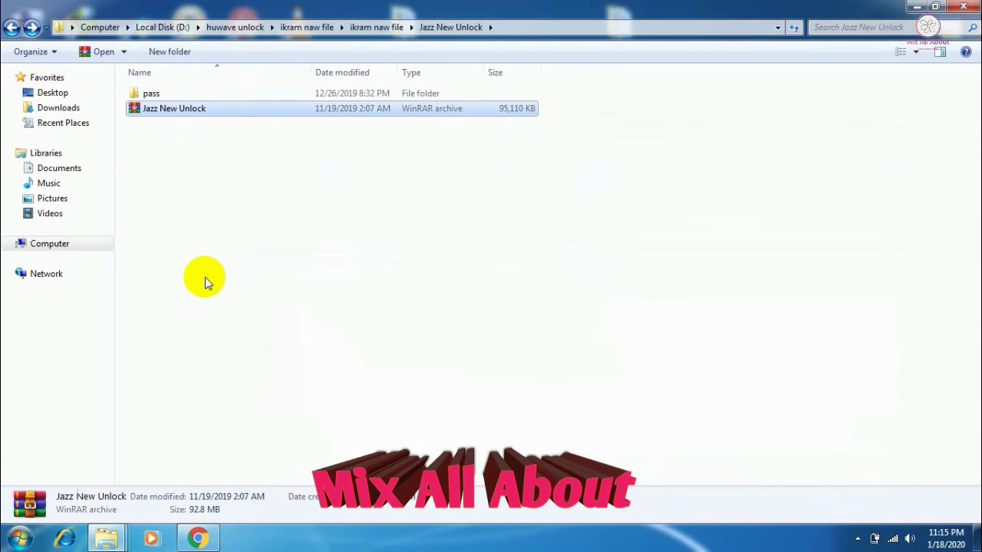
{"action": "left_click", "coordinate": [197, 538]}
{"action": "left_click", "coordinate": [197, 539]}
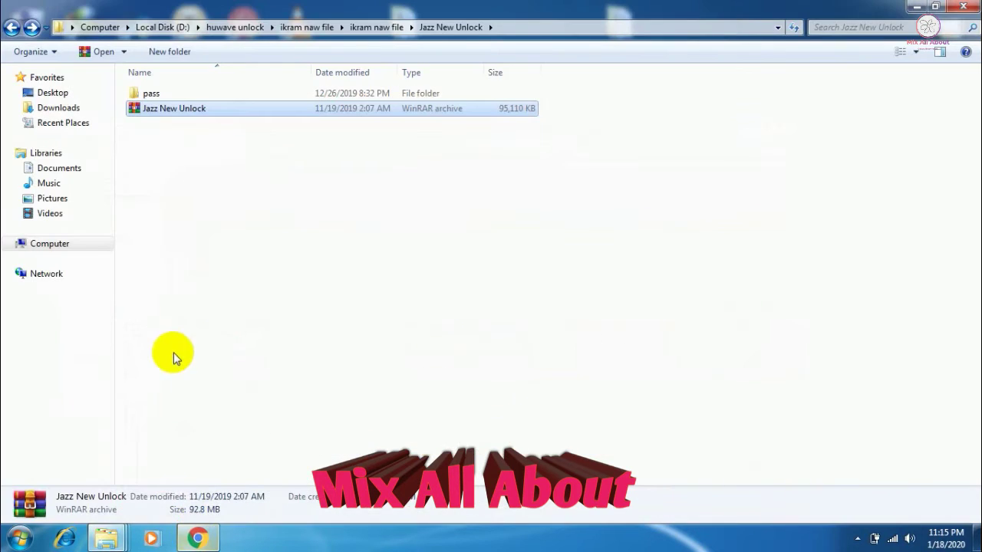
{"action": "mouse_move", "coordinate": [106, 538]}
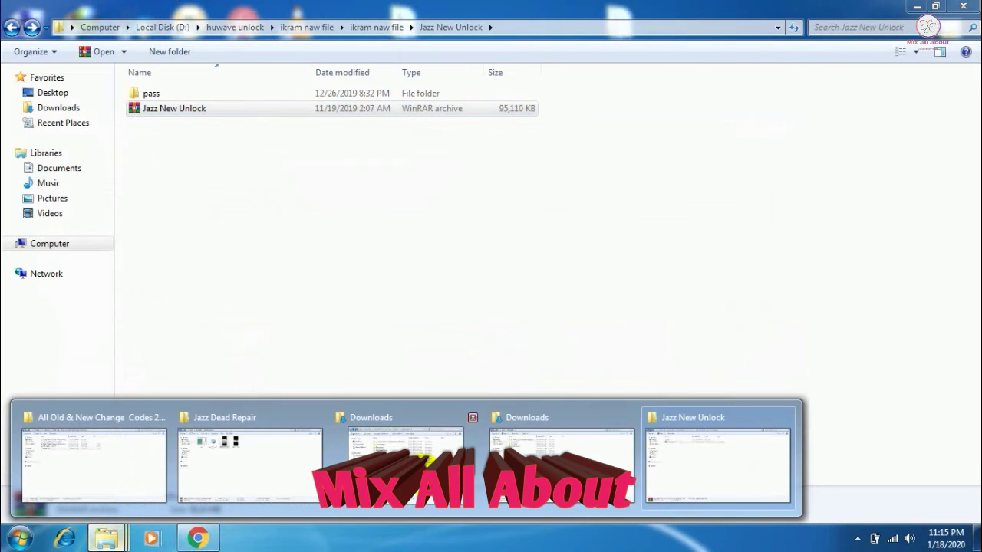
{"action": "left_click", "coordinate": [684, 455]}
- Return to the inner ikram naw file folder and review the unlock folders and archives it contains
{"action": "left_click", "coordinate": [11, 28]}
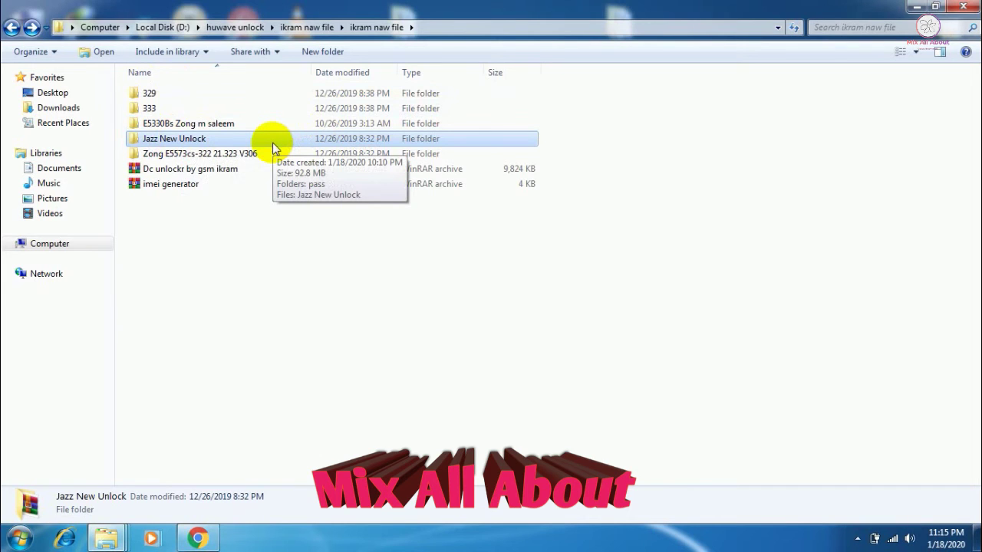
{"action": "double_click", "coordinate": [204, 141]}
{"action": "left_click", "coordinate": [12, 26]}
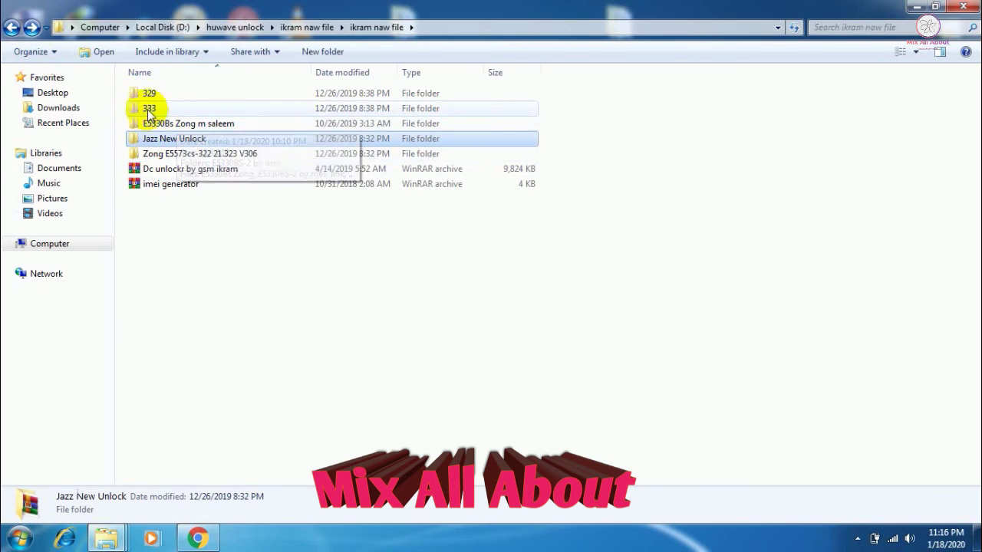
{"action": "left_click", "coordinate": [13, 28]}
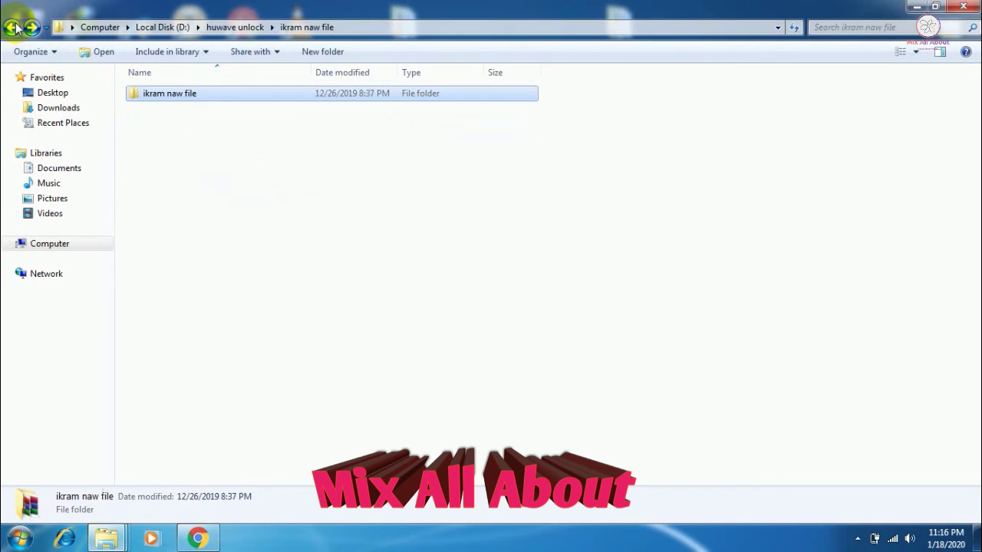
{"action": "double_click", "coordinate": [173, 95]}
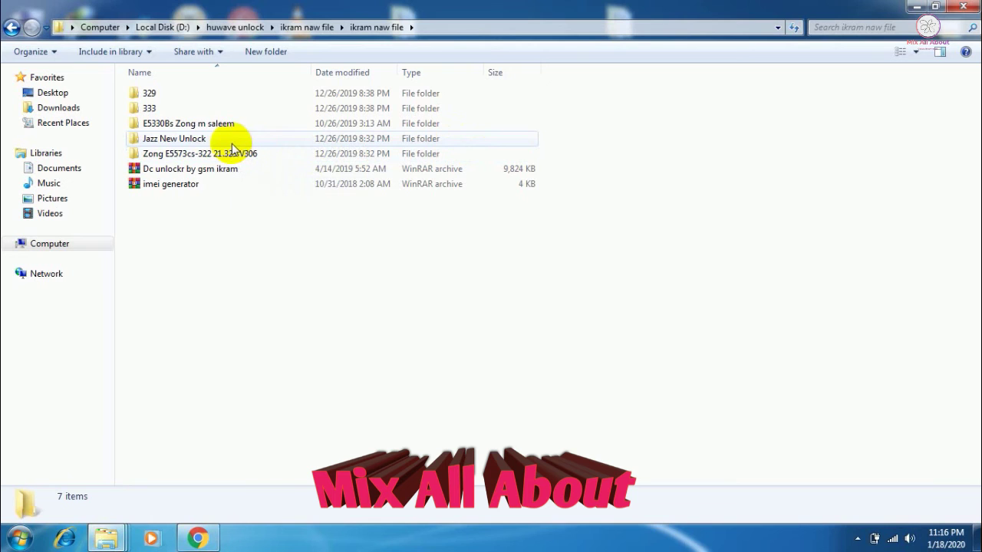
- Switch to Chrome and search Google for "jazz wingle" in a new tab
{"action": "left_click", "coordinate": [198, 539]}
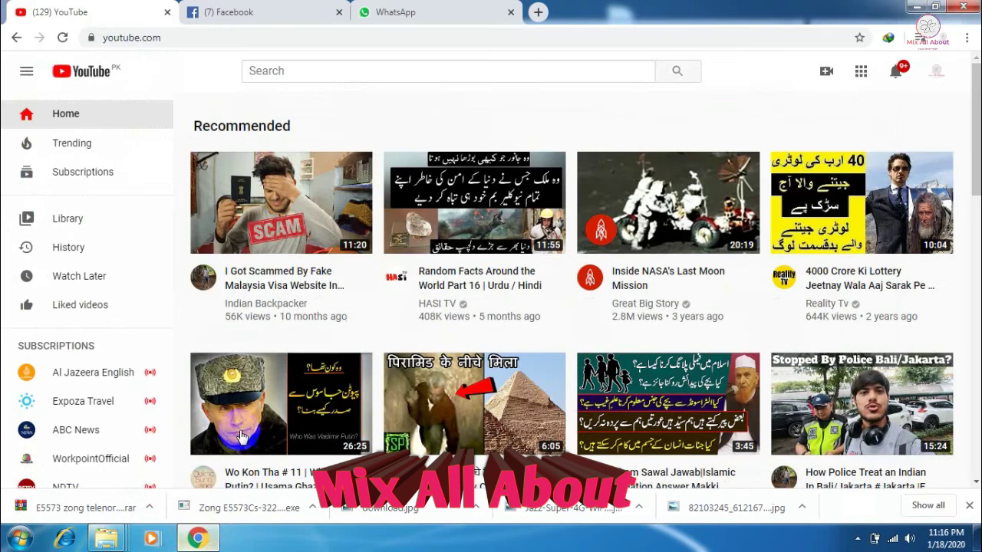
{"action": "left_click", "coordinate": [394, 10]}
{"action": "left_click", "coordinate": [537, 12]}
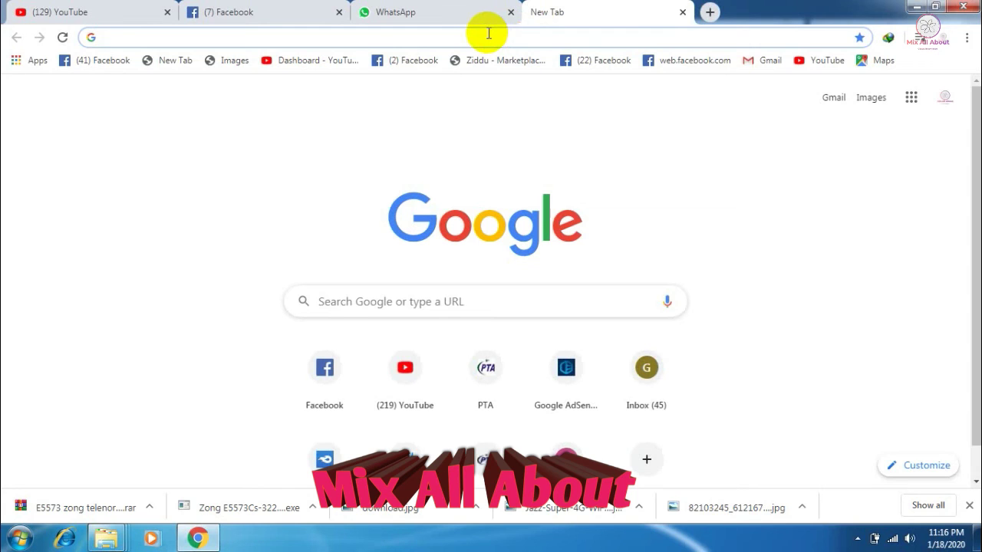
{"action": "type", "text": "jazz"}
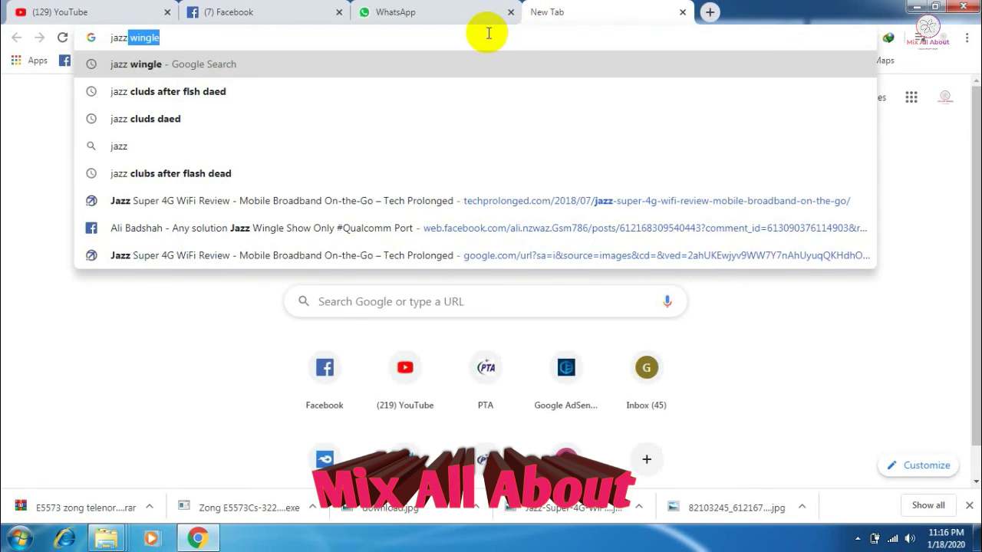
{"action": "key", "text": "Return"}
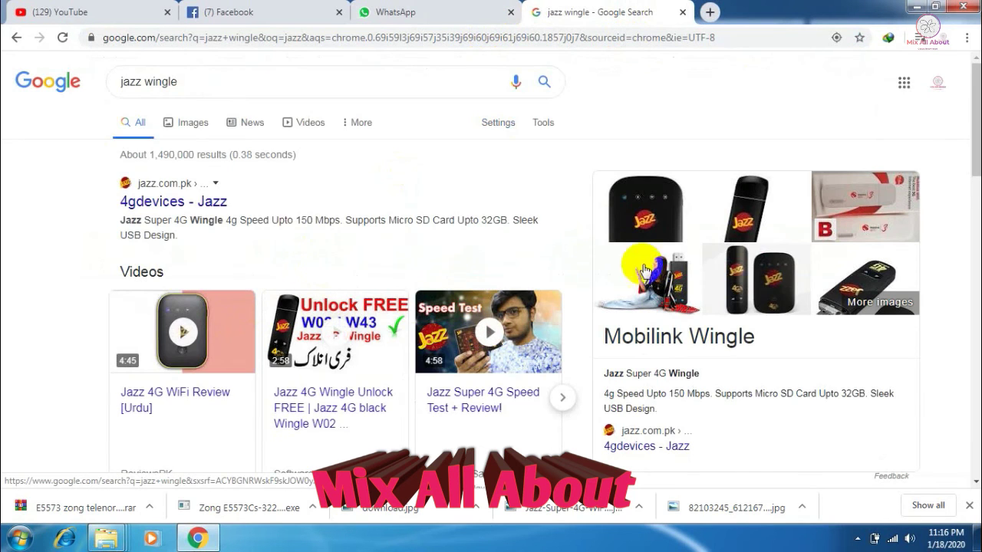
- Bring up the image results for jazz wingle and examine the techprolonged.com picture of the Jazz Super 4G WiFi device and wingle
{"action": "left_click", "coordinate": [650, 207]}
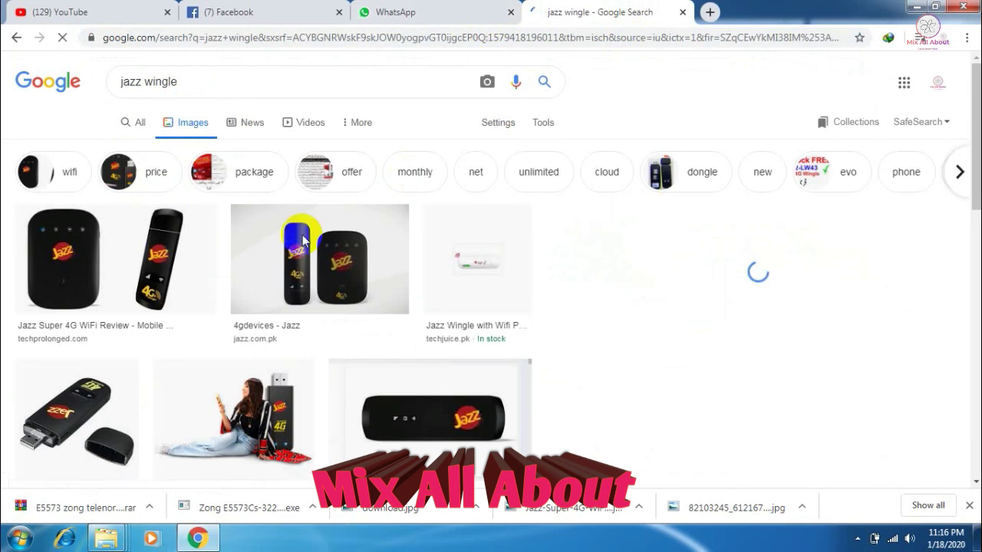
{"action": "left_click", "coordinate": [106, 248]}
{"action": "left_click", "coordinate": [107, 123]}
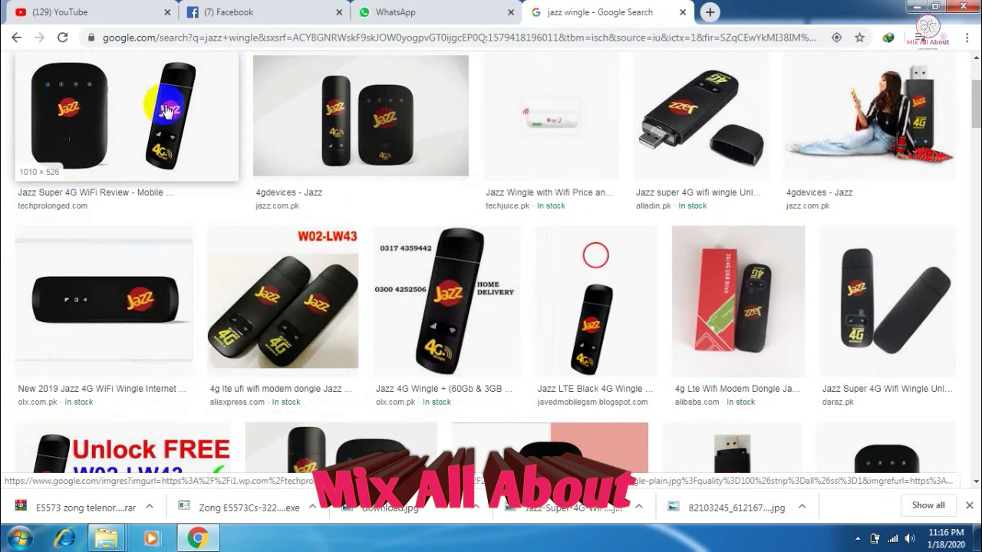
{"action": "left_click", "coordinate": [83, 113]}
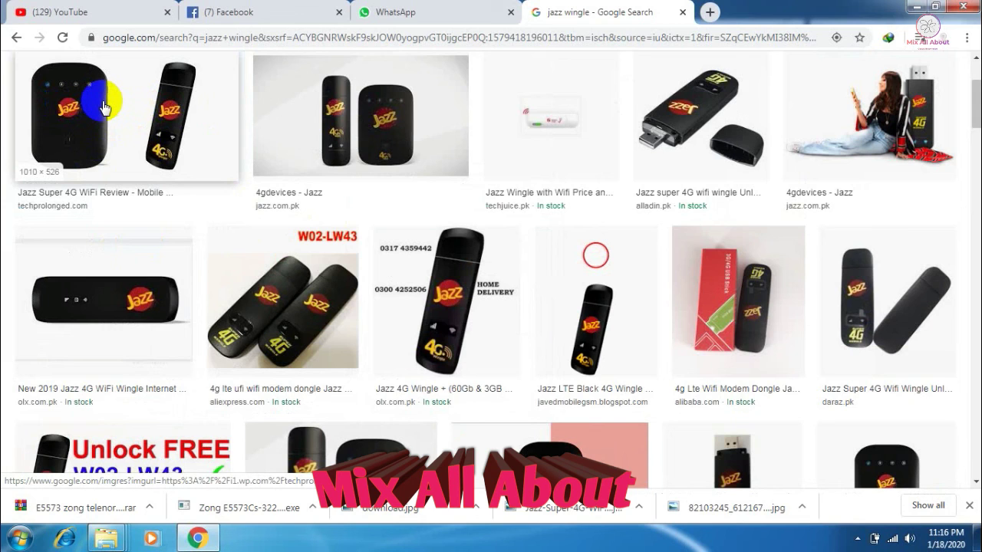
{"action": "left_click", "coordinate": [169, 125]}
- Minimize the browser and the file folder window to return to the desktop
{"action": "left_click", "coordinate": [914, 6]}
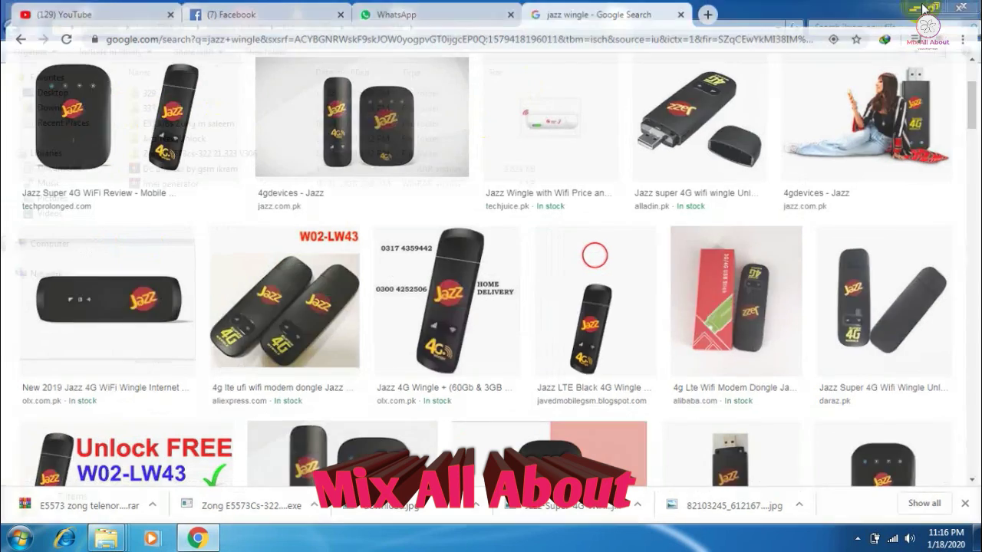
{"action": "left_click", "coordinate": [916, 6]}
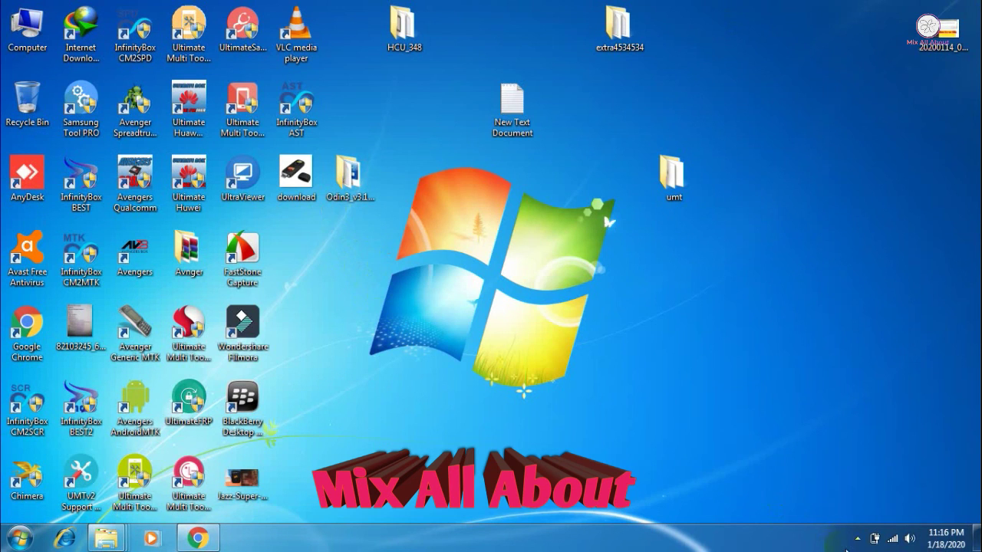
{"action": "left_click", "coordinate": [862, 541]}
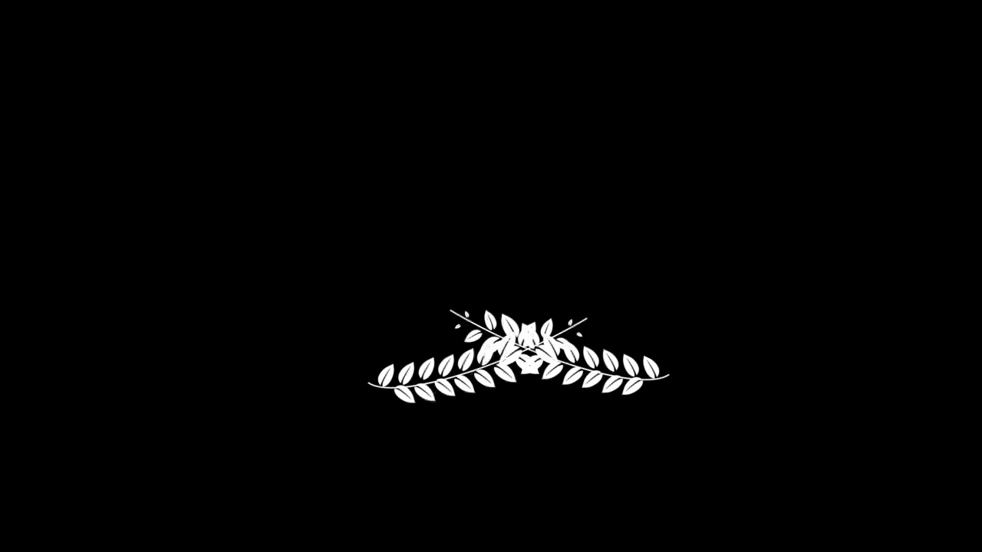